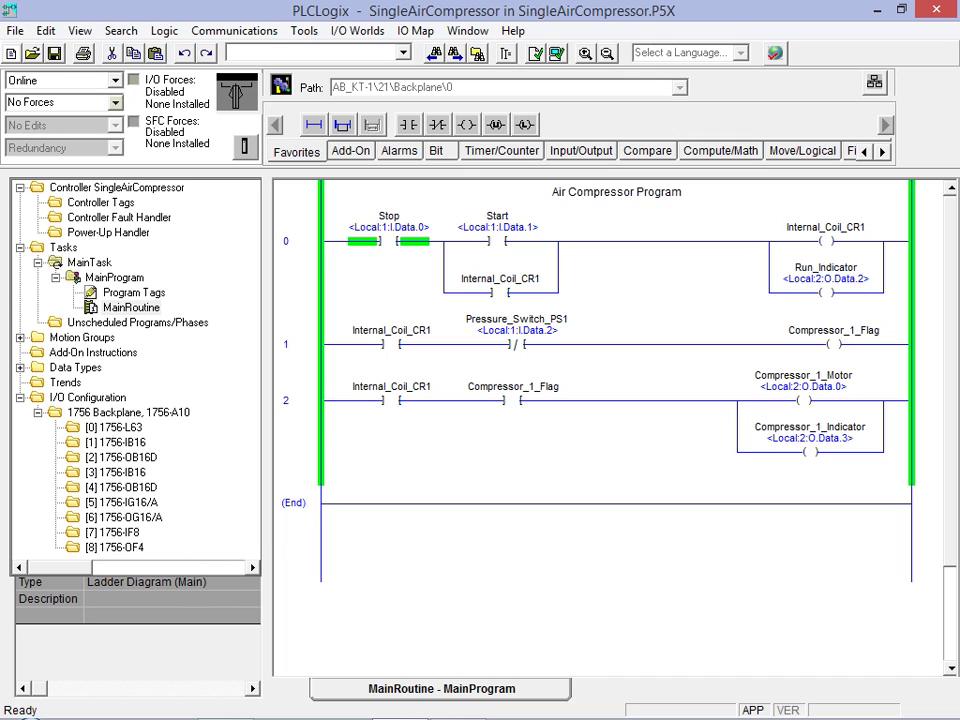
key(alt)
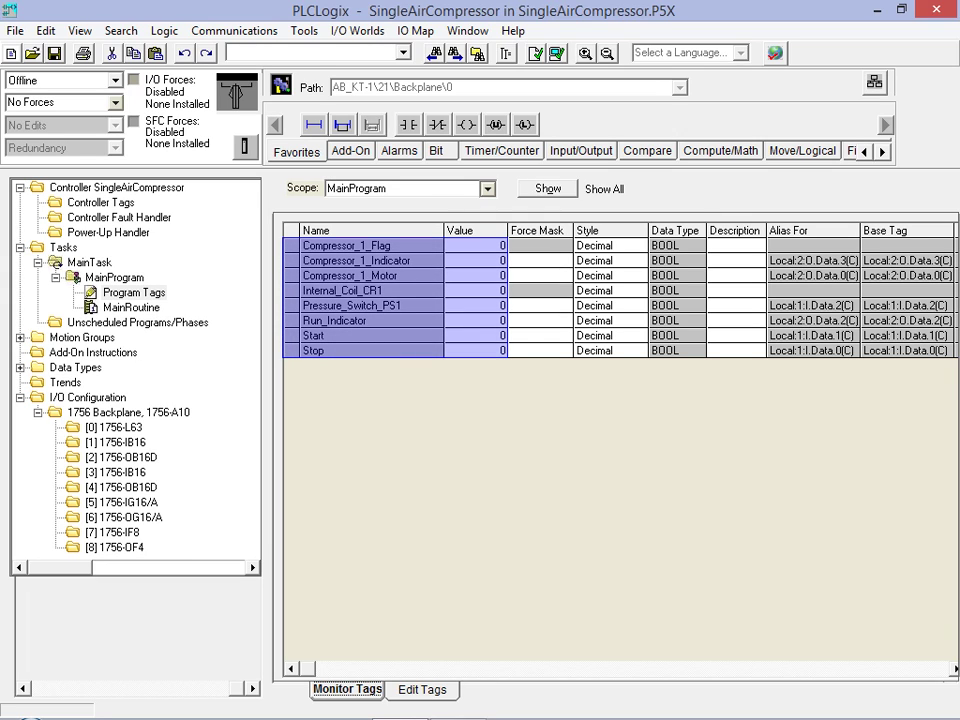
- Switch from the tag monitor to the Edit Tags view
click(422, 689)
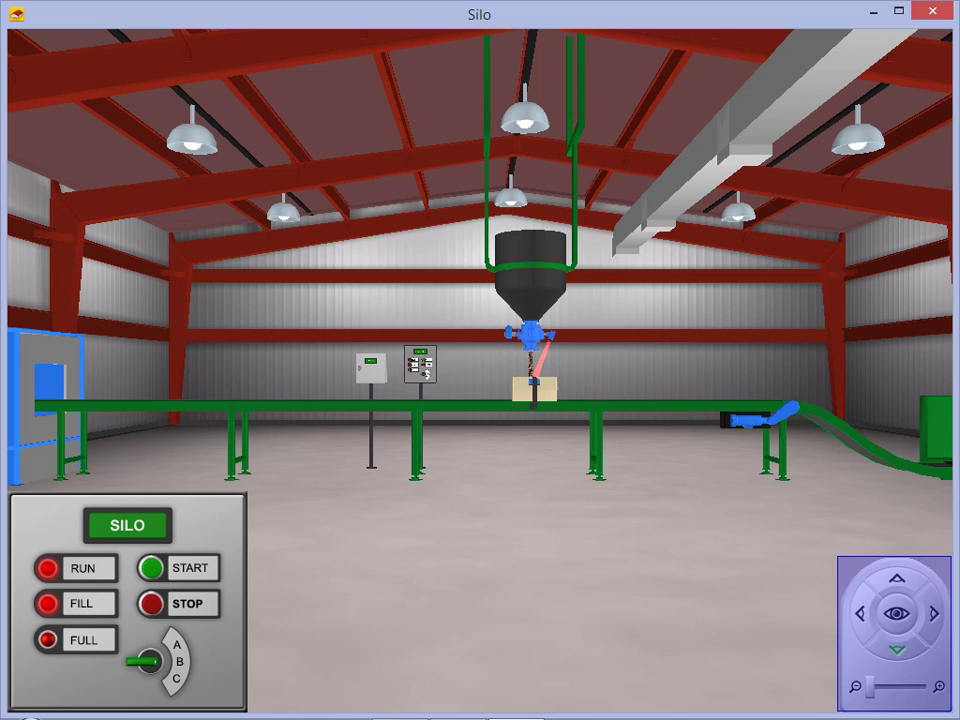
- Zoom the camera in on the box filling under the hopper, then return to the wide hall view
key(1)
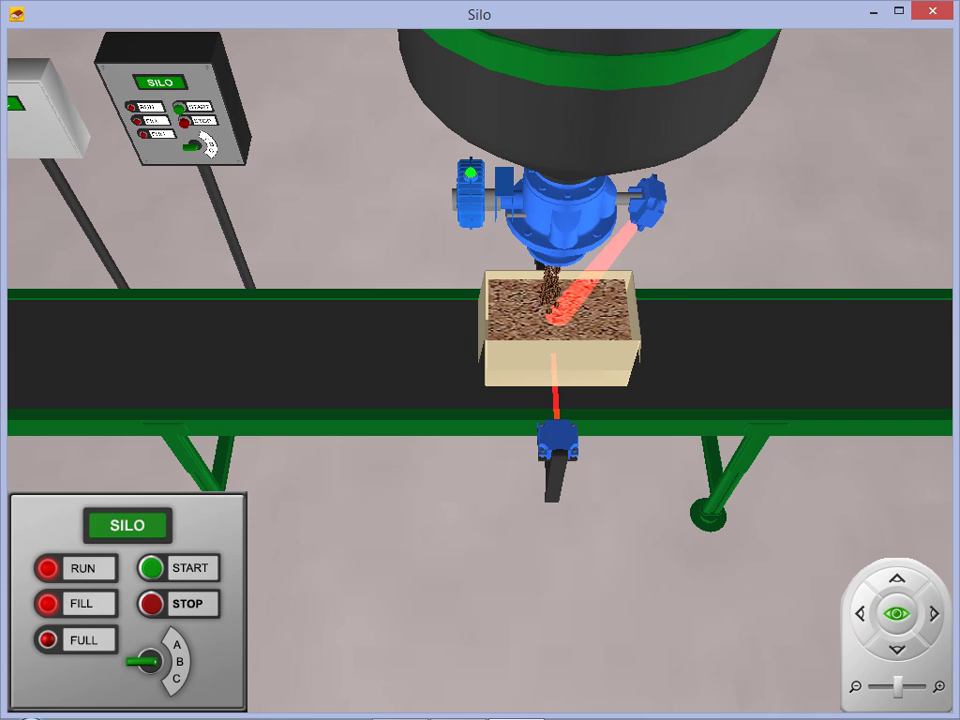
key(2)
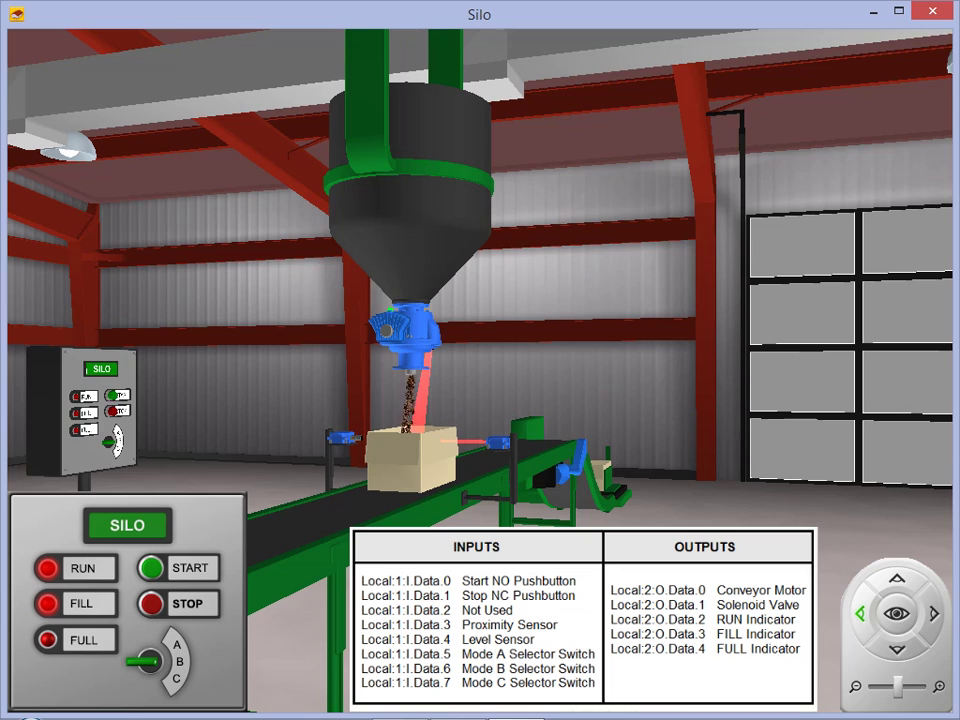
- View the box filling from overhead with the eye button, then reset to the default warehouse view
click(896, 613)
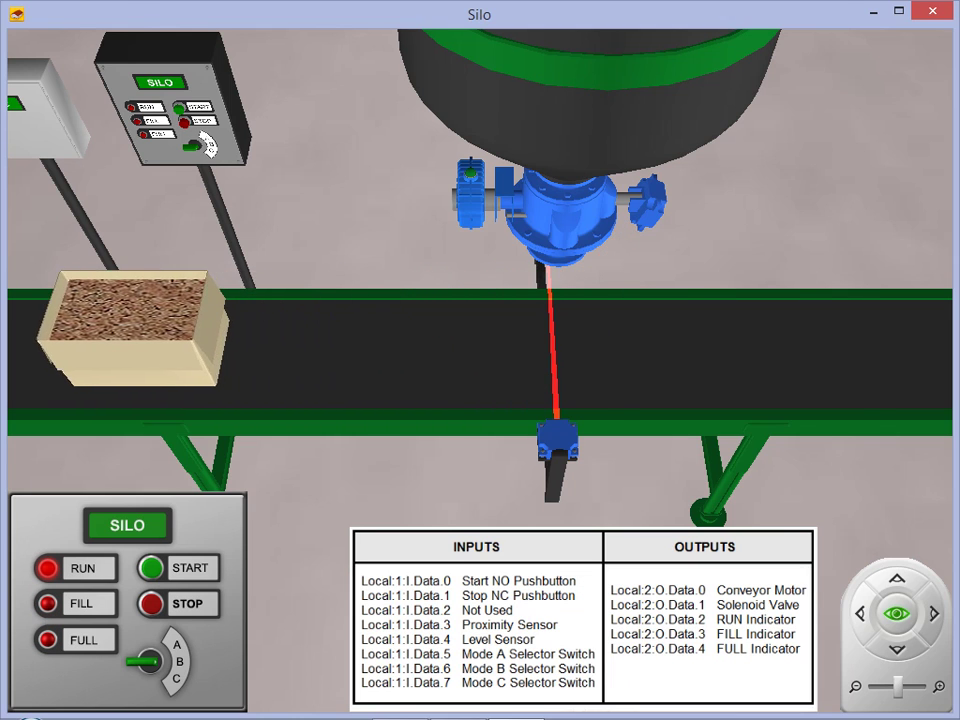
click(897, 613)
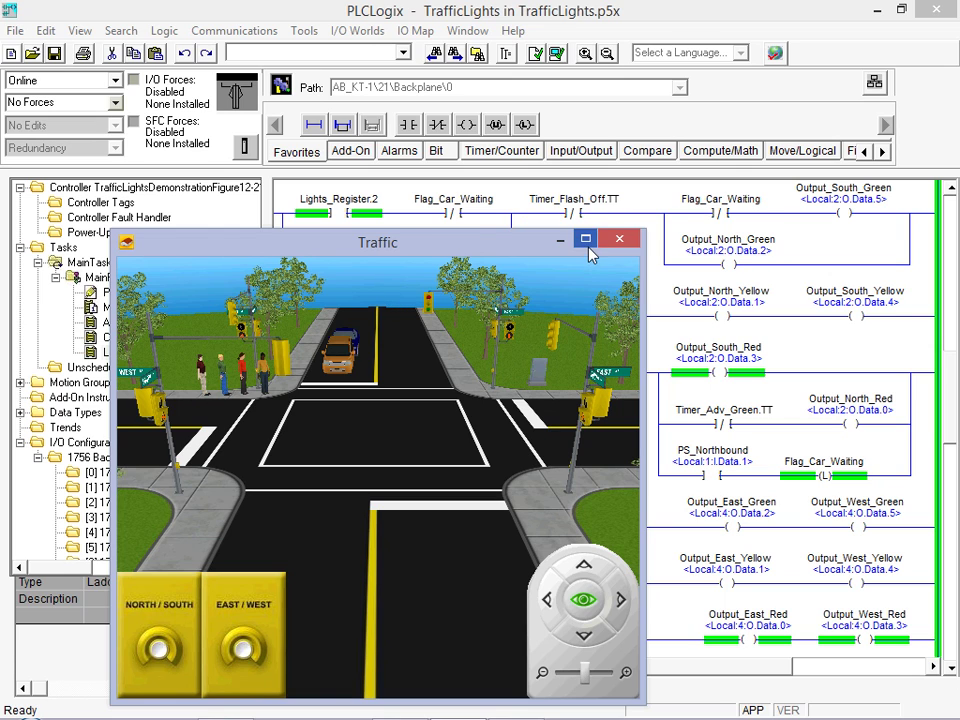
- Maximize the Traffic intersection simulation window to full screen
click(586, 239)
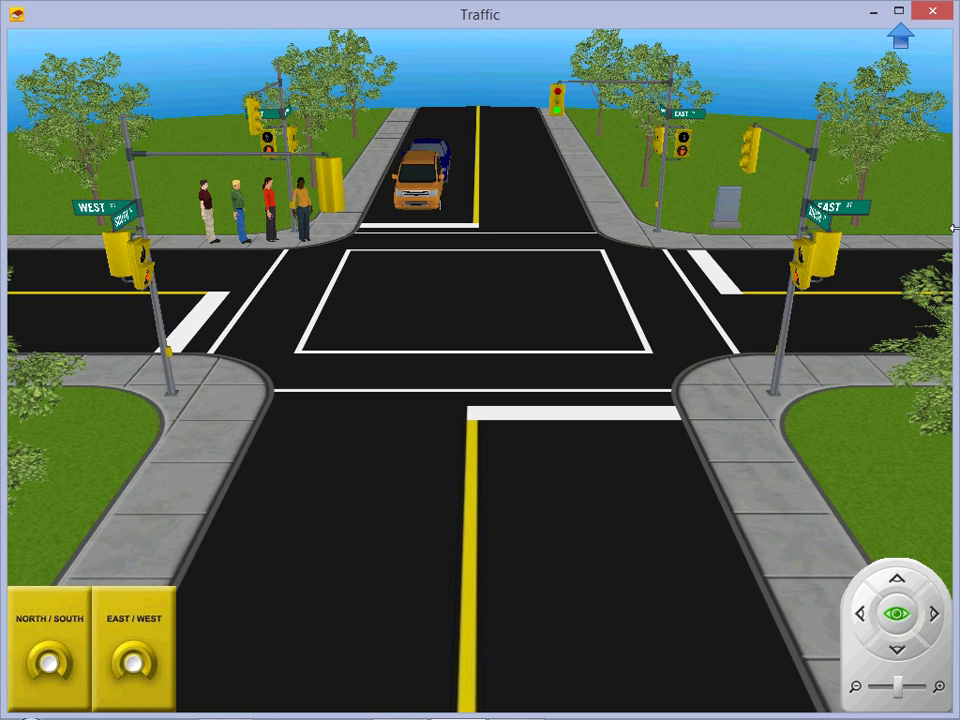